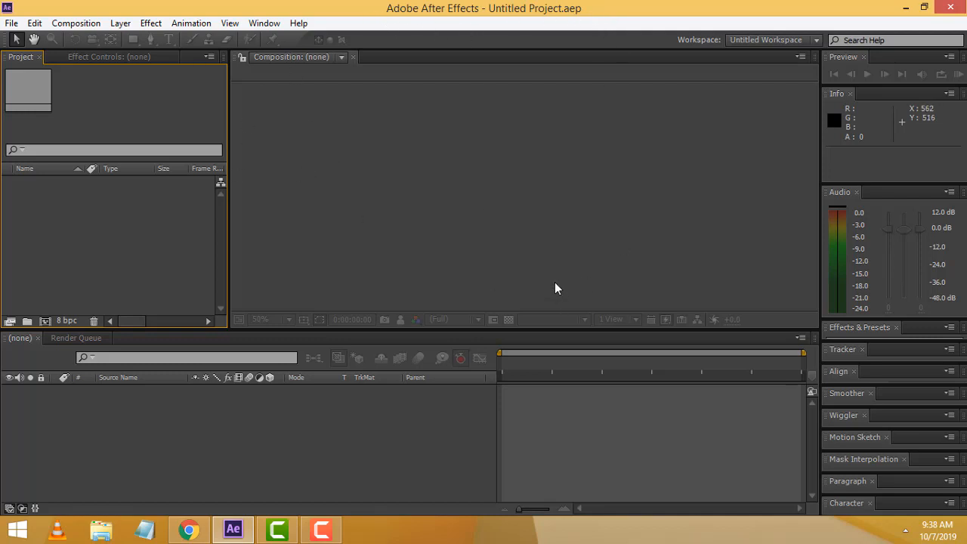
Step: Create a new 1920 × 1080 composition at 29 frames per second with a 30-second duration
right_click(80, 218)
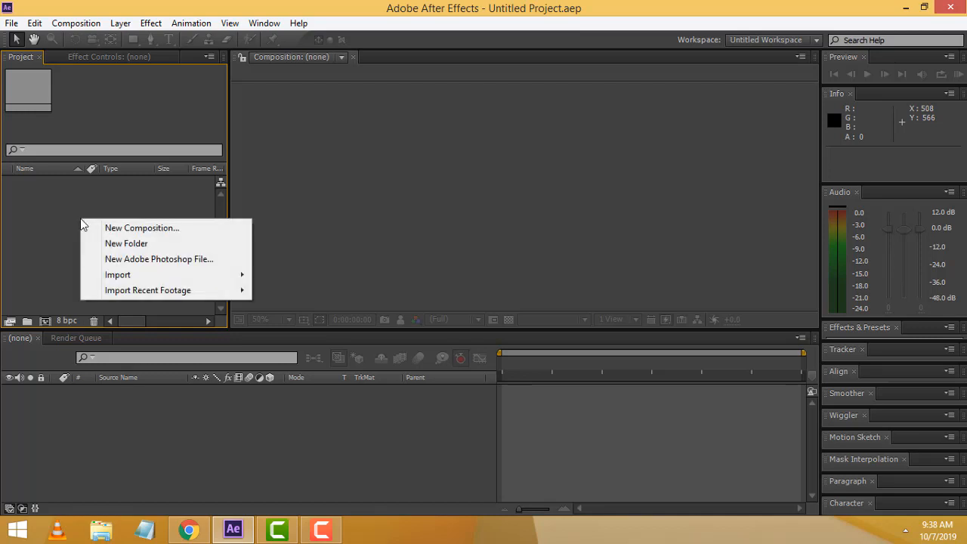
left_click(160, 227)
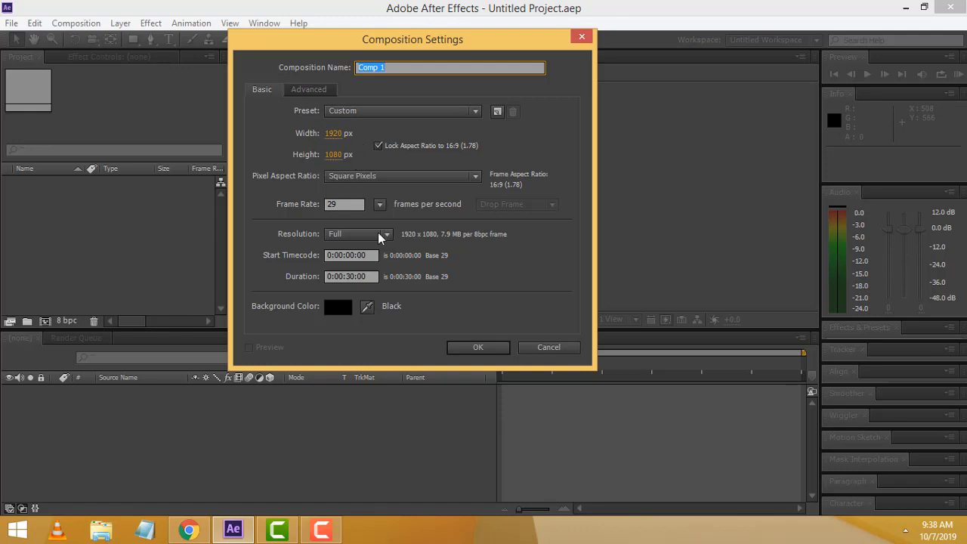
left_click(354, 205)
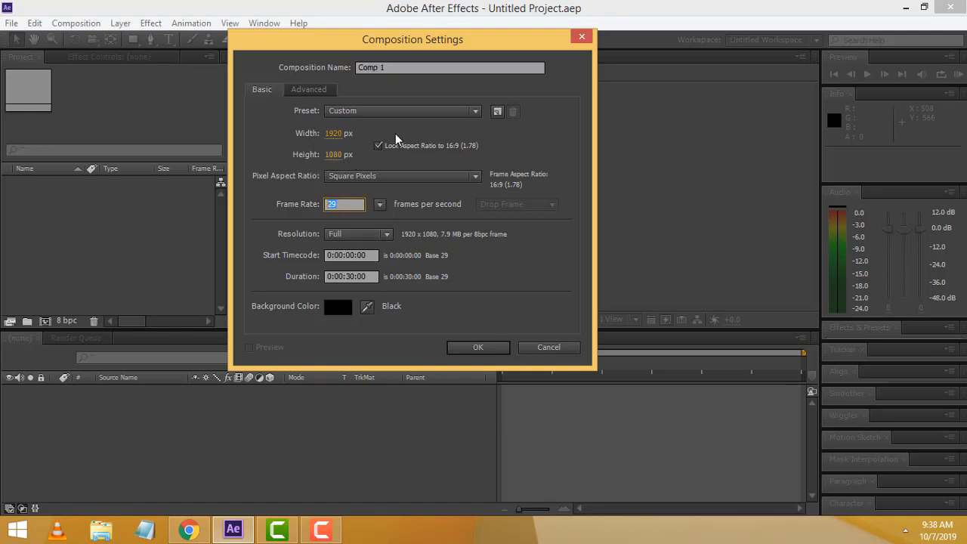
left_click(478, 348)
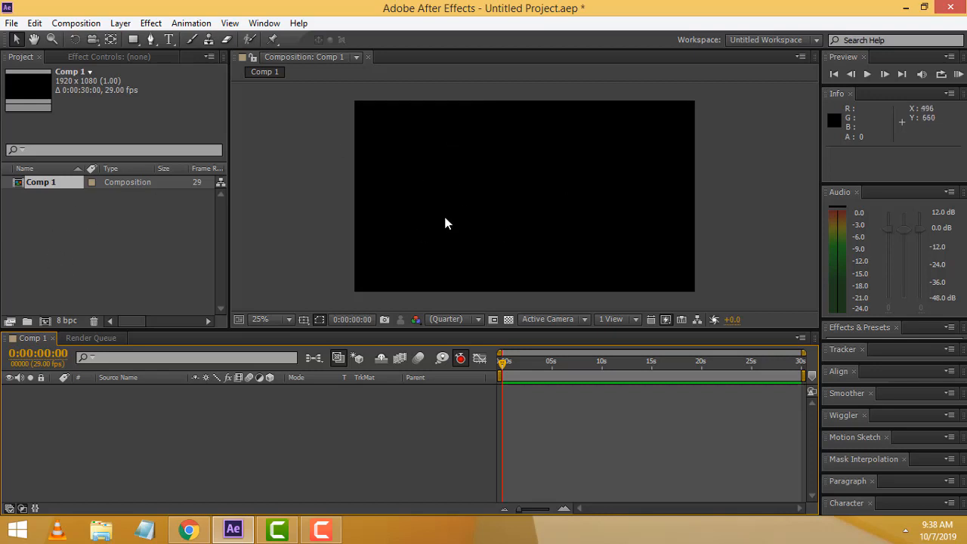
Step: Import the images 1.jpg, 2.jpg and 4.jpg from the walp folder as separate footage items
right_click(52, 198)
mouse_move(142, 261)
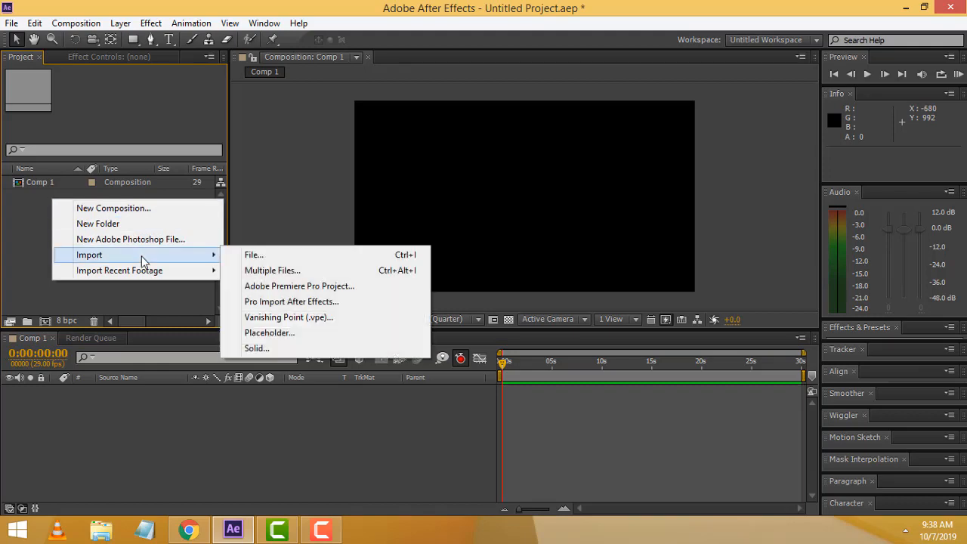
left_click(274, 258)
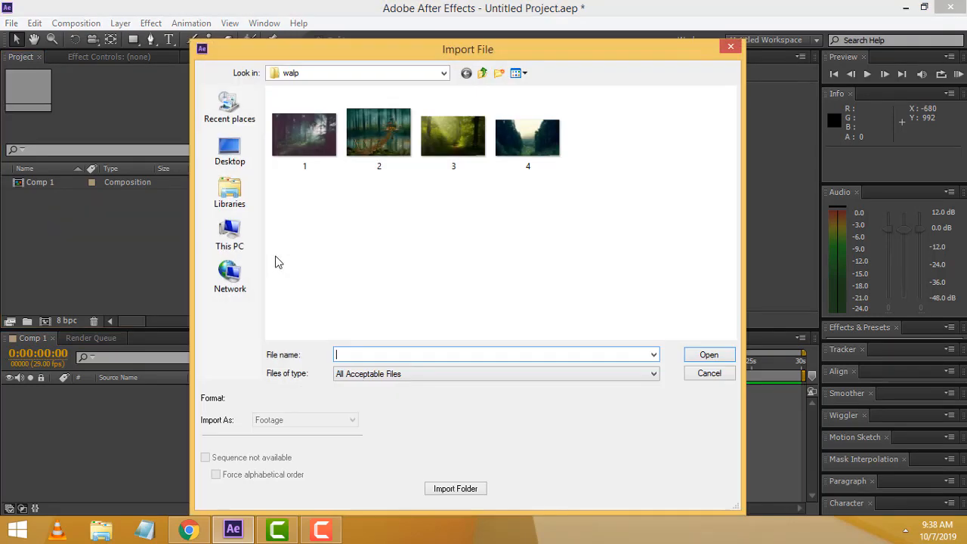
left_click_drag(510, 41, 438, 36)
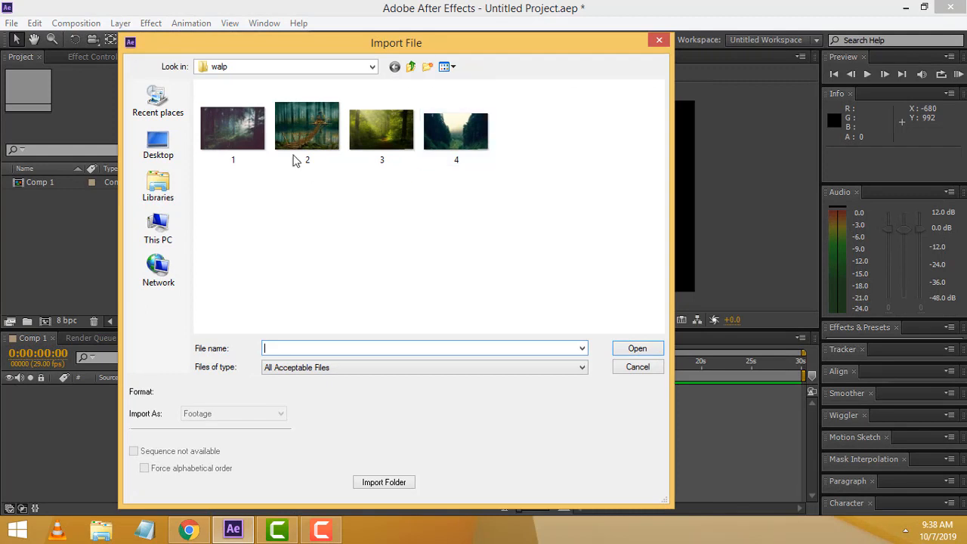
left_click(235, 148)
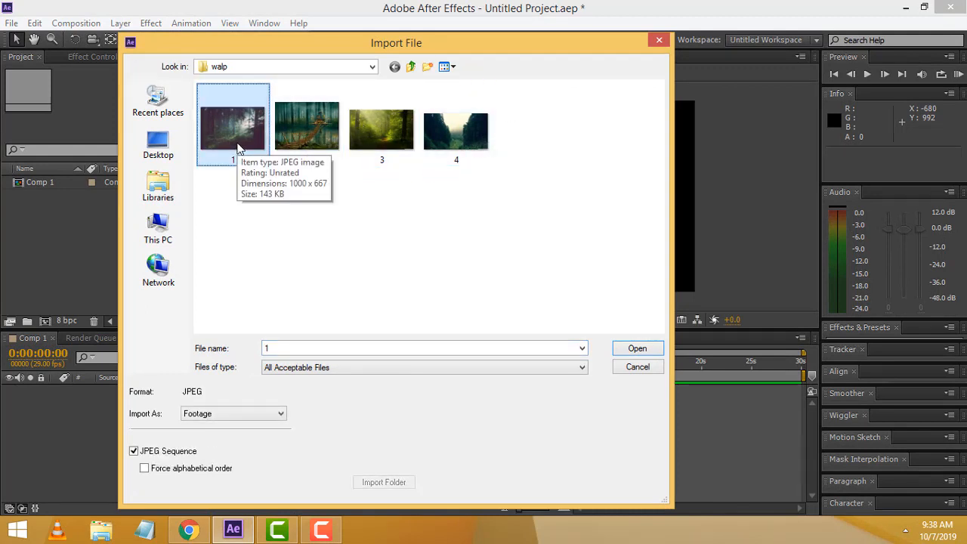
left_click(313, 148, "ctrl")
left_click(477, 151, "ctrl")
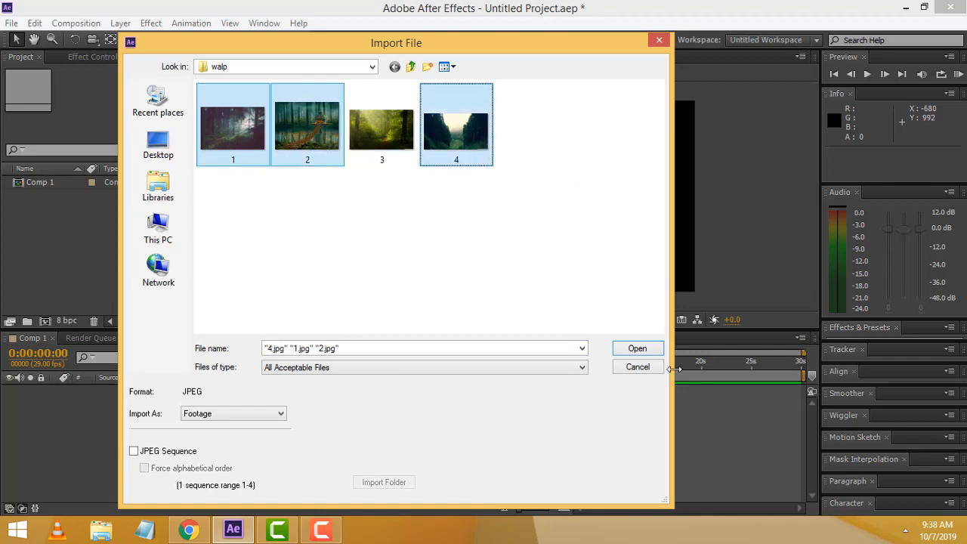
left_click(638, 348)
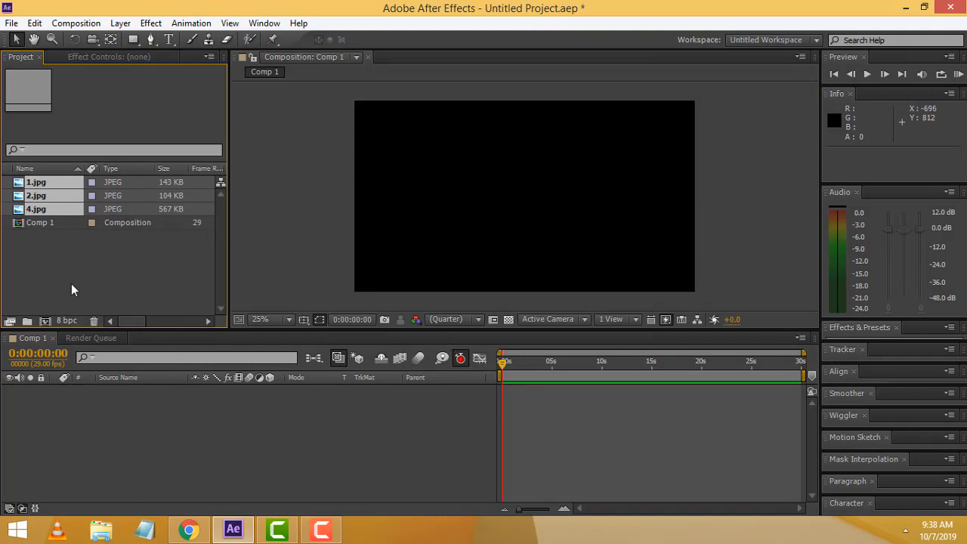
Step: Add the three imported images to Comp 1 as layers and check them by switching the 1.jpg and 2.jpg layers off and on
left_click_drag(23, 189, 59, 392)
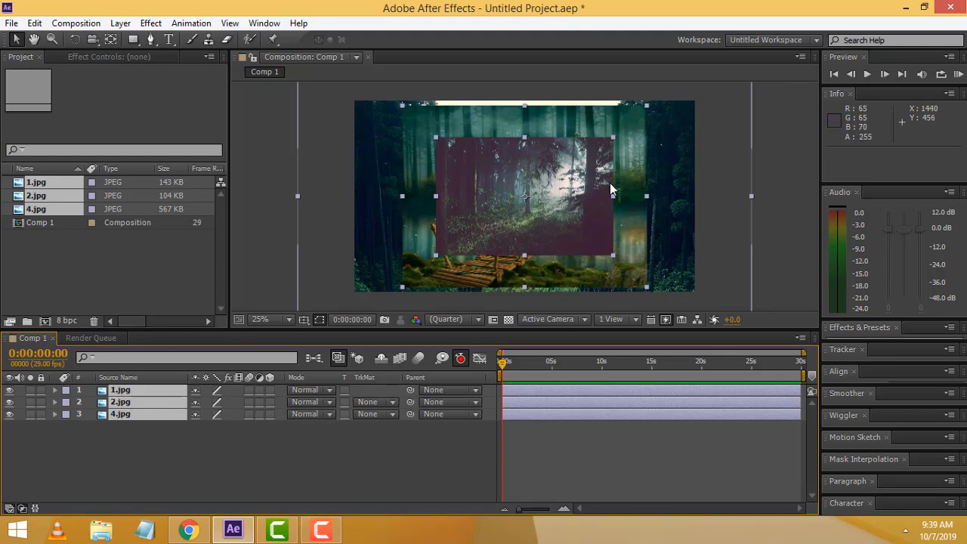
left_click(114, 463)
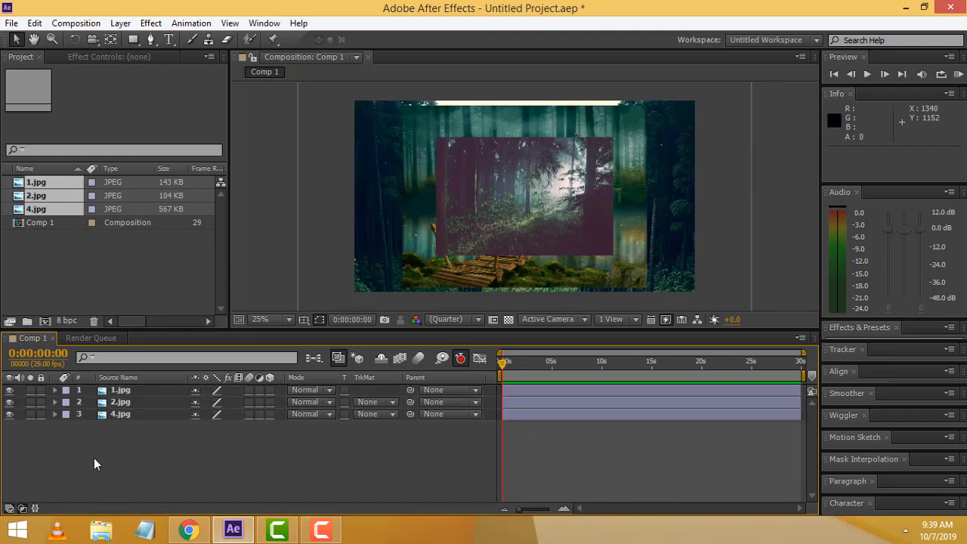
left_click(9, 390)
left_click(9, 402)
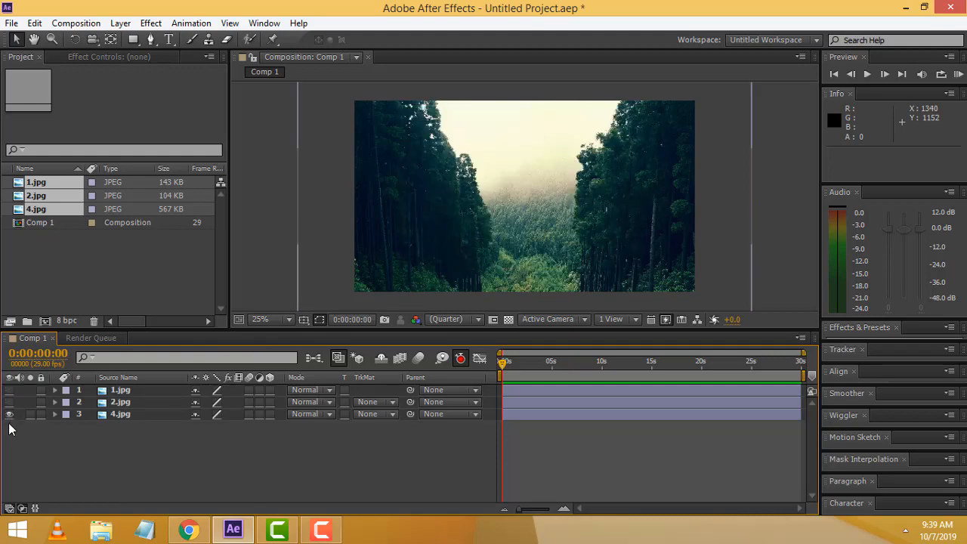
left_click(9, 402)
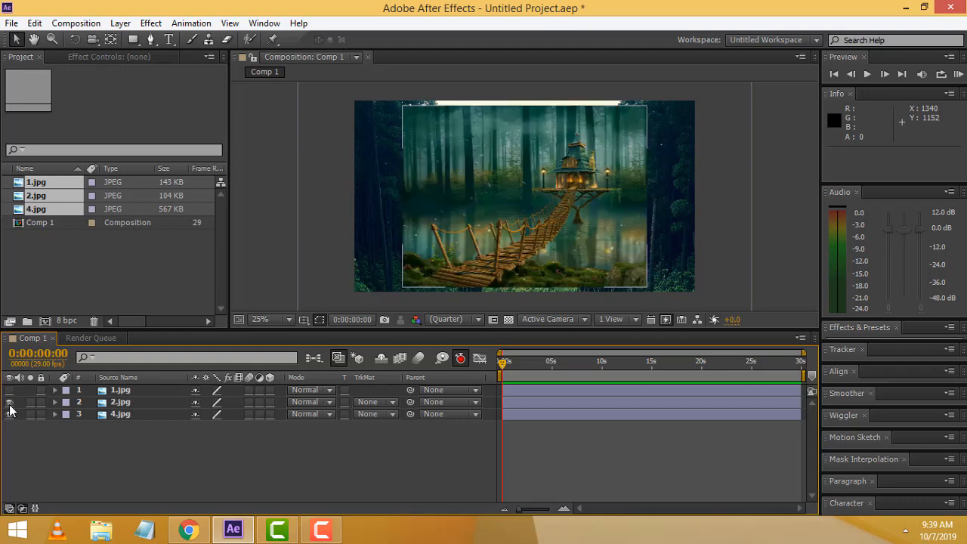
left_click(9, 390)
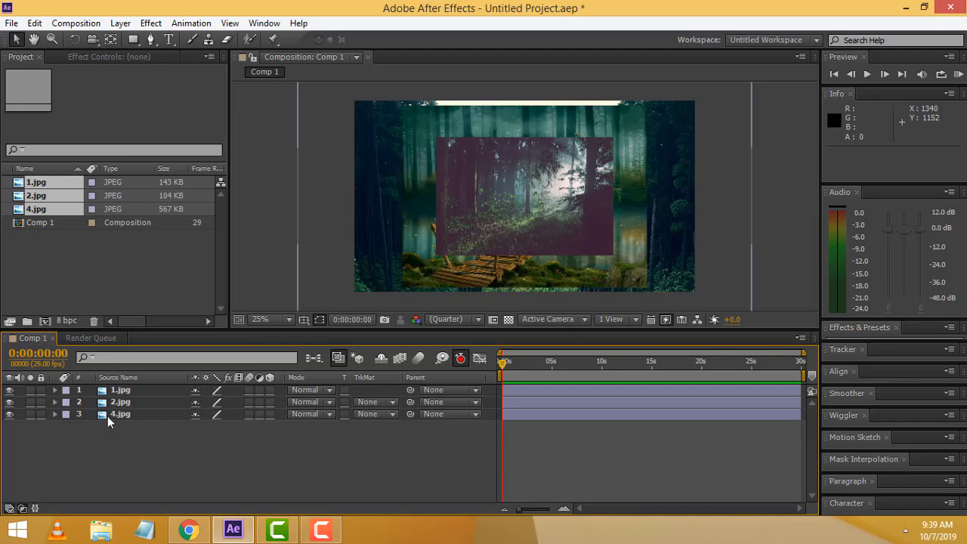
Step: Set a Scale keyframe on the 1.jpg layer at 0:00:00:00 and enlarge the layer to 203%
left_click(108, 392)
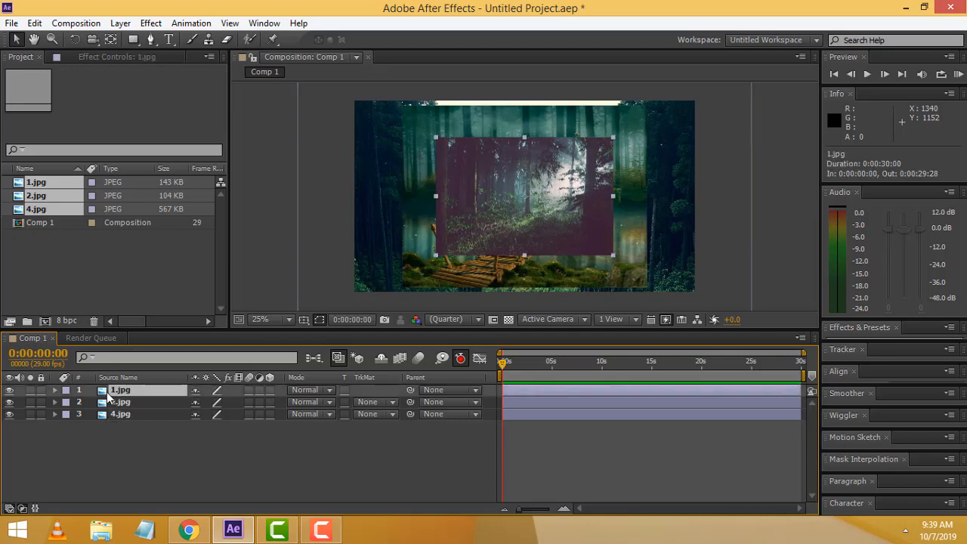
left_click(528, 227)
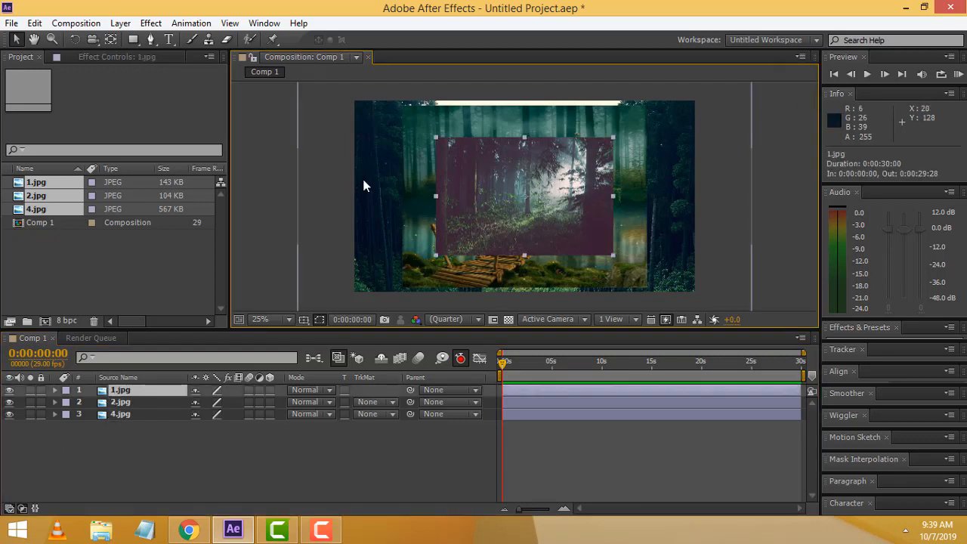
left_click(54, 390)
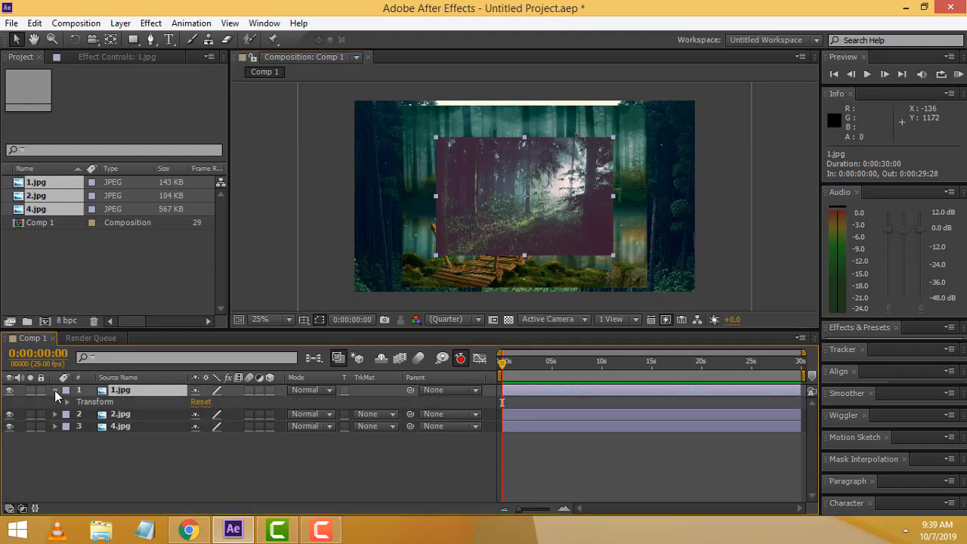
left_click(67, 402)
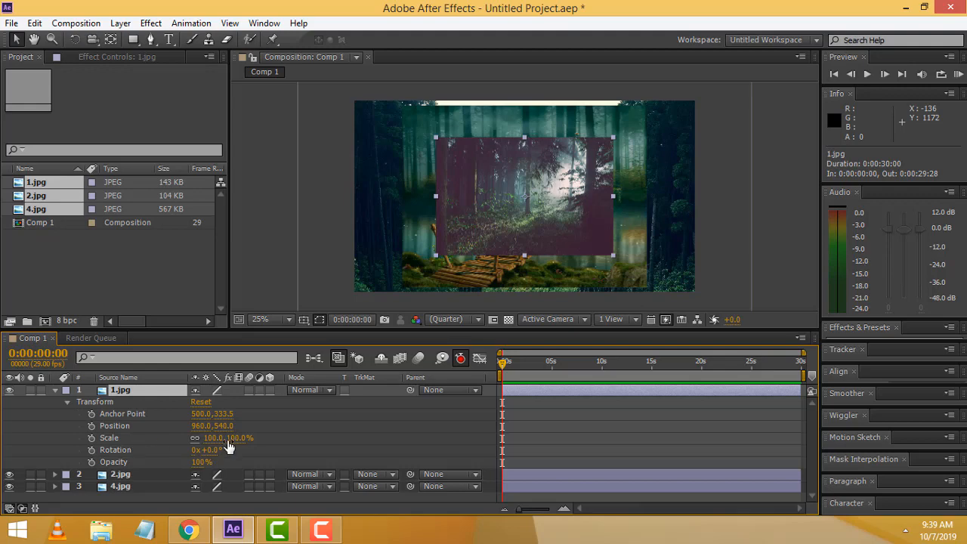
key("alt+shift+s")
left_click_drag(231, 439, 303, 438)
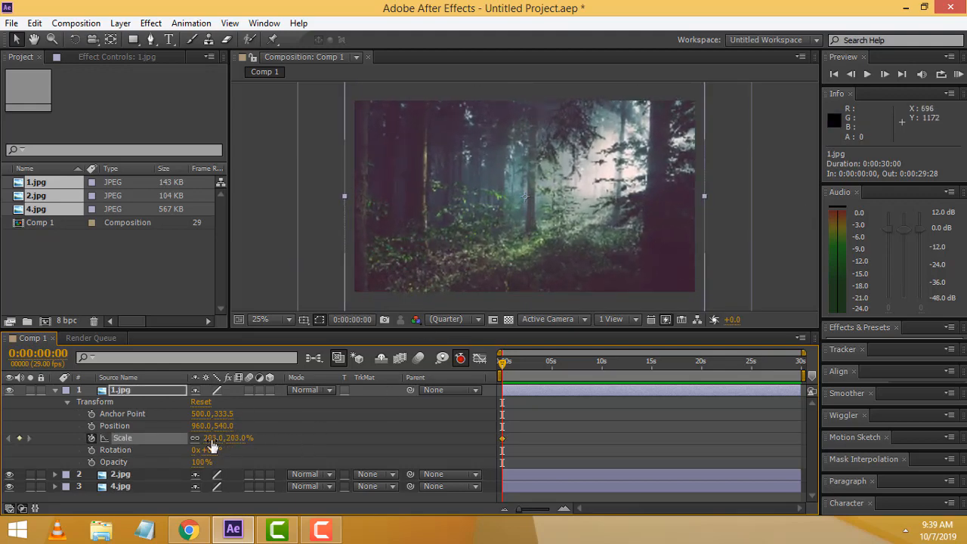
Step: Hide the 1.jpg layer and scale the 2.jpg layer to 151% with a Scale keyframe at 0:00:00:00
left_click_drag(489, 330, 497, 271)
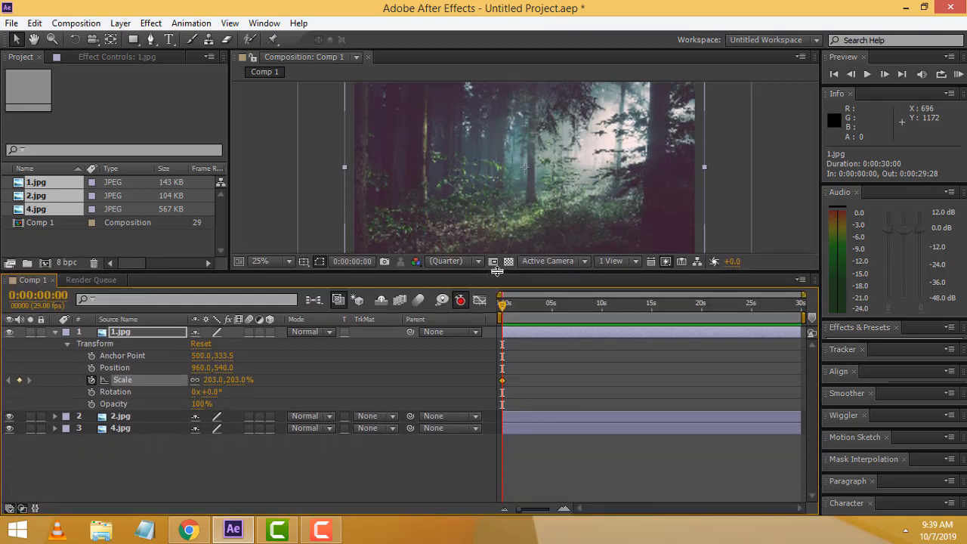
left_click(10, 333)
left_click(632, 172)
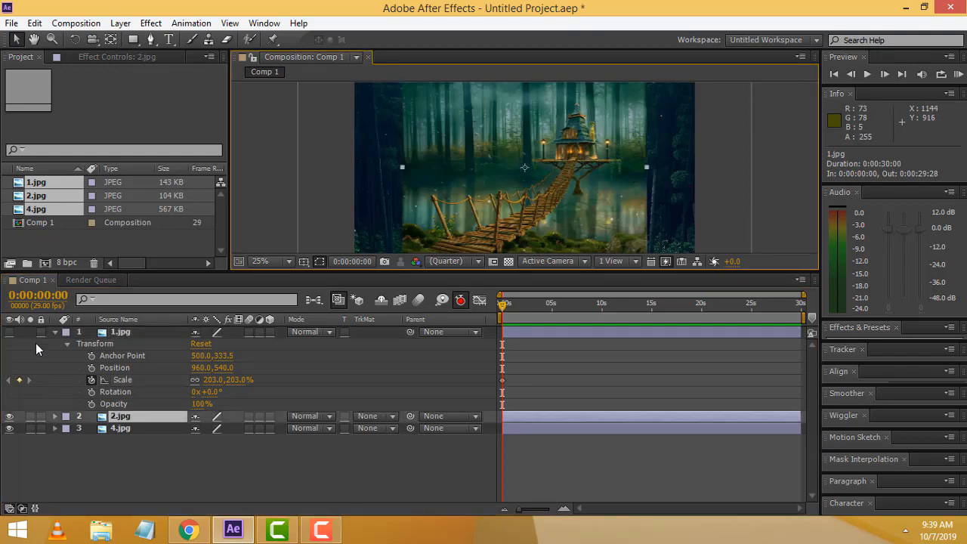
left_click(56, 332)
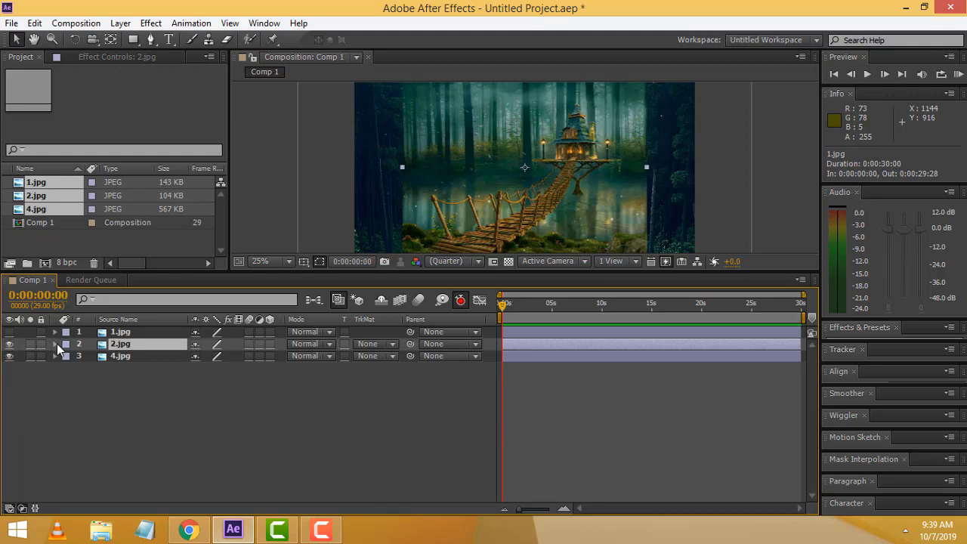
left_click(57, 344)
left_click(66, 355)
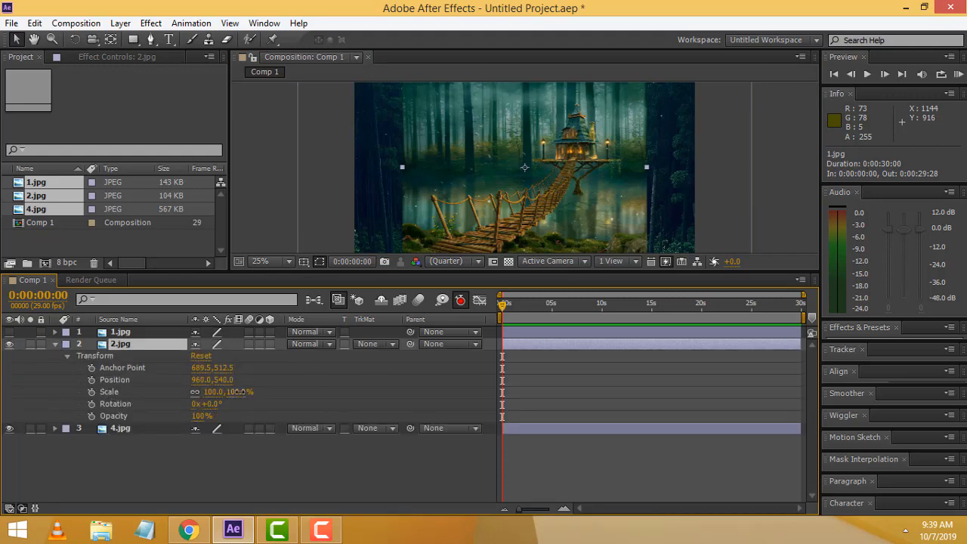
key("alt+shift+s")
left_click_drag(236, 392, 270, 387)
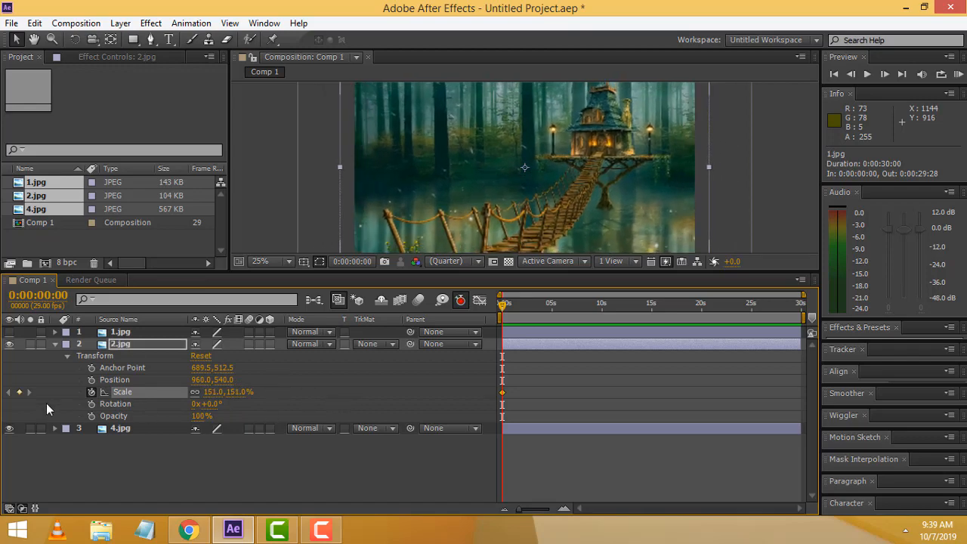
Step: Hide the 2.jpg layer to check how 4.jpg fills the frame, and make the 1.jpg and 2.jpg layers visible again
left_click(9, 344)
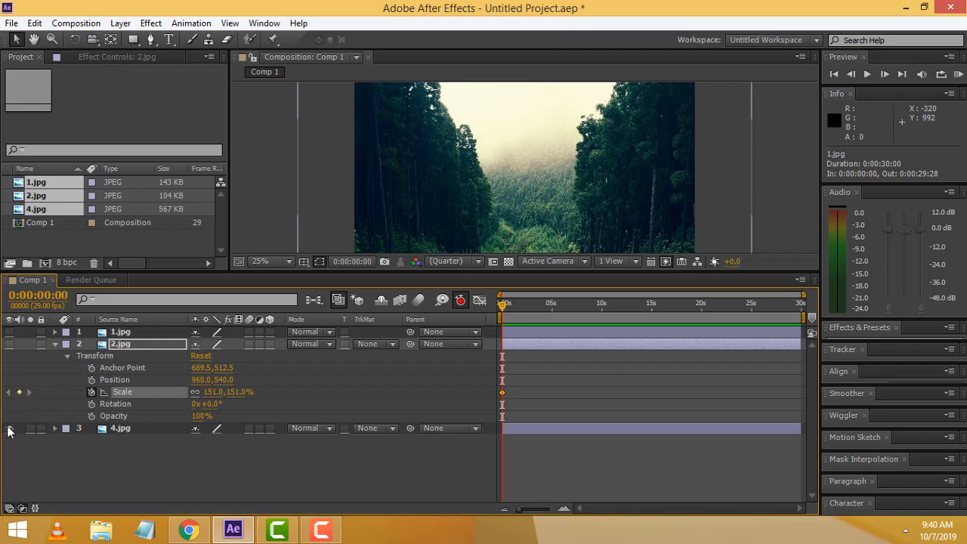
left_click(9, 332)
left_click(9, 333)
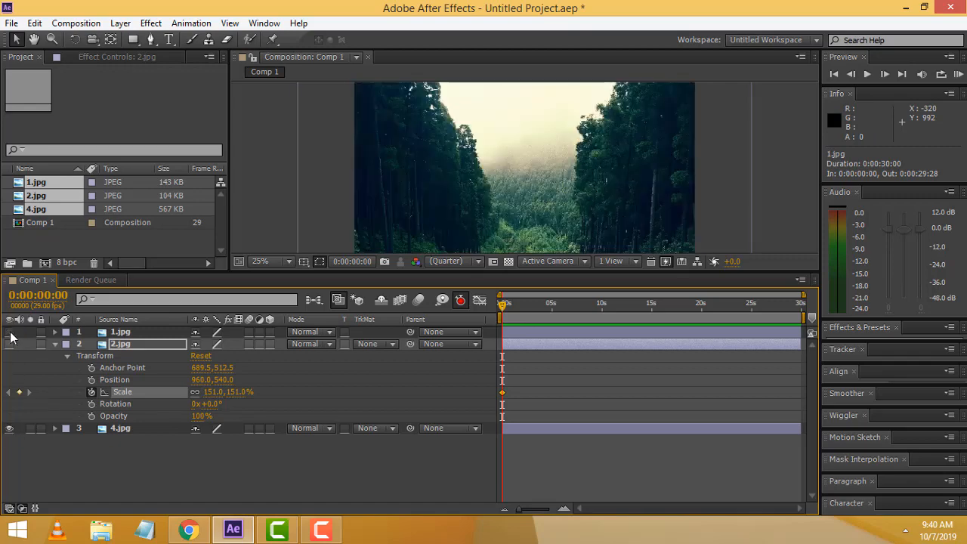
left_click(9, 332)
left_click(9, 344)
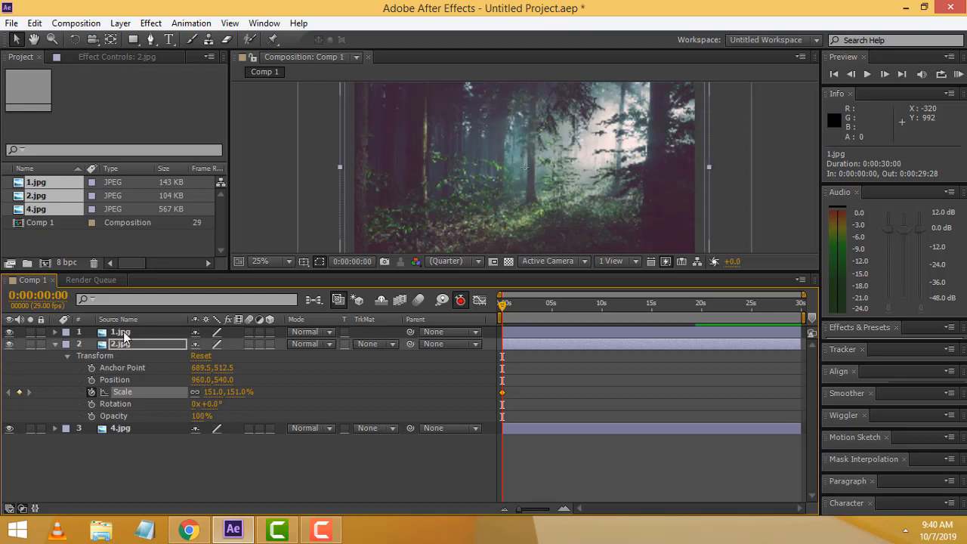
left_click(53, 345)
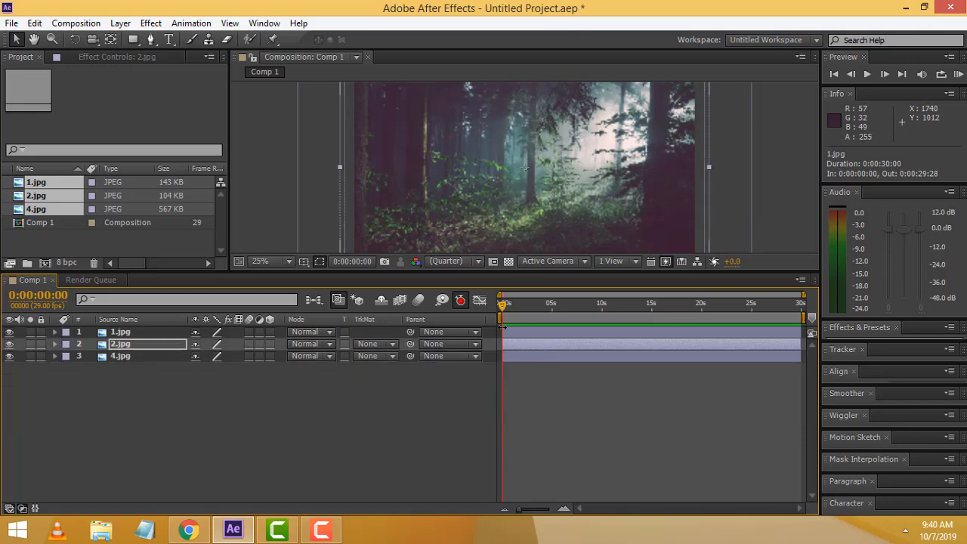
left_click_drag(502, 274, 488, 356)
left_click(120, 412)
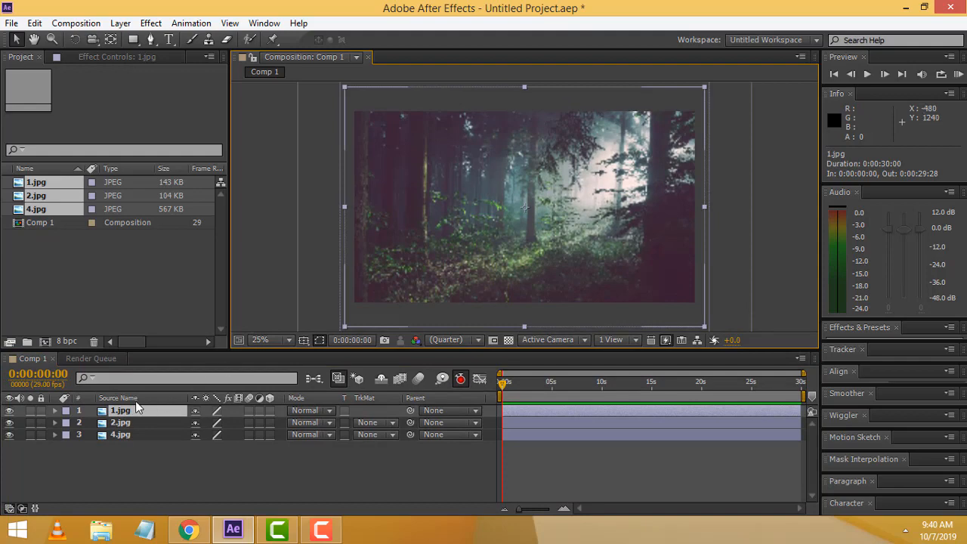
left_click(108, 424)
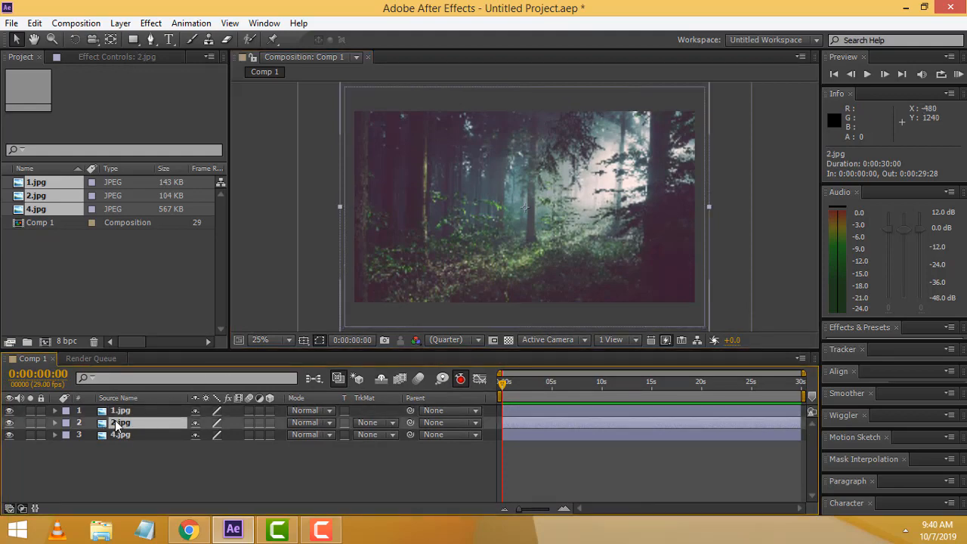
left_click(117, 435)
left_click(121, 412)
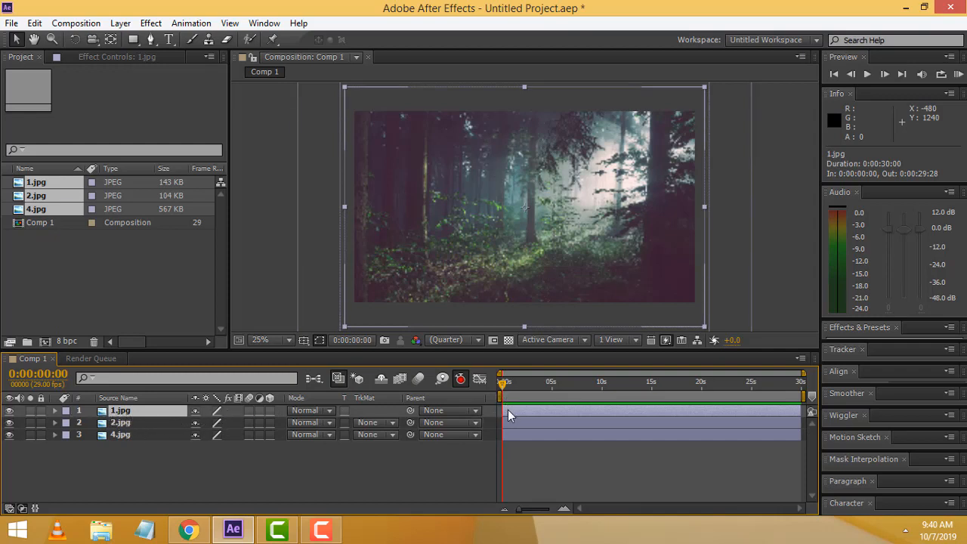
left_click(527, 425)
key("ctrl+Down")
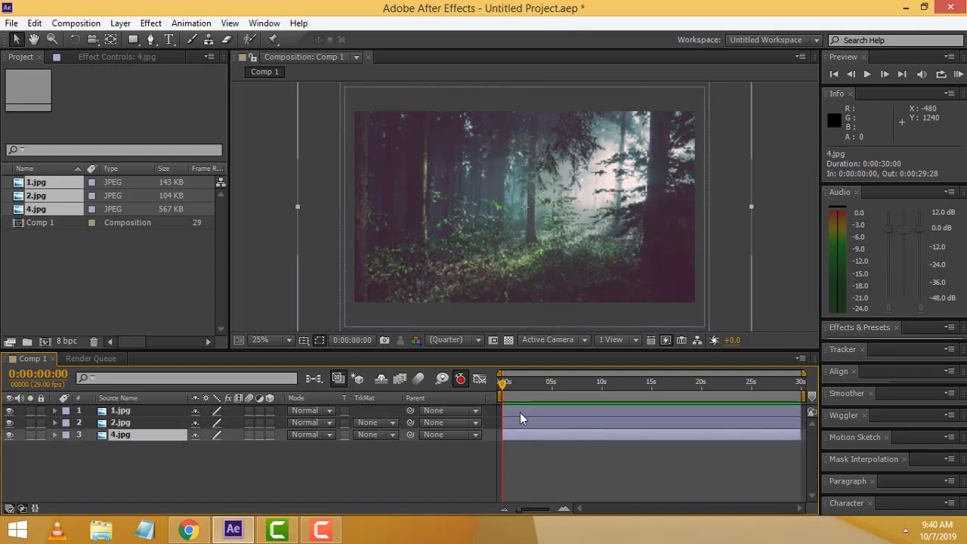
left_click(519, 411)
left_click(538, 420)
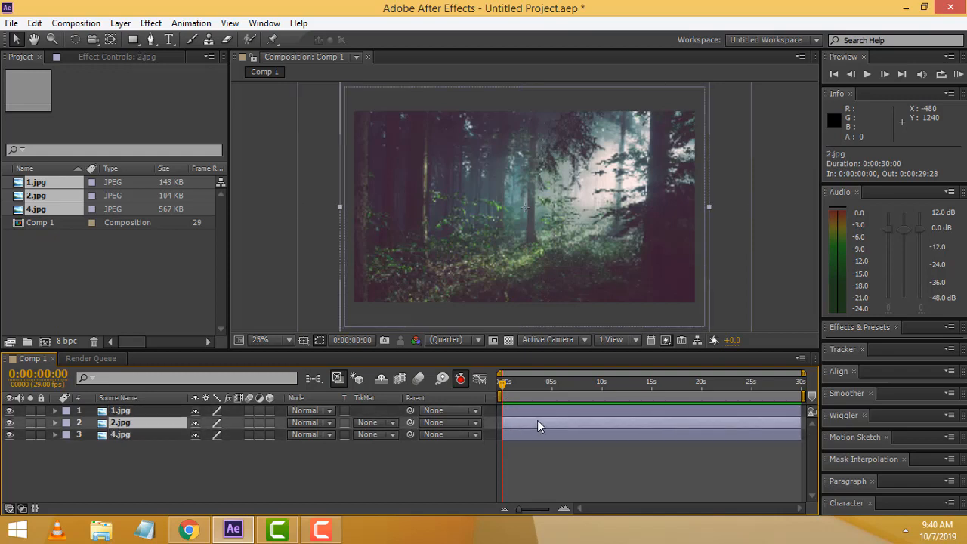
left_click(531, 430)
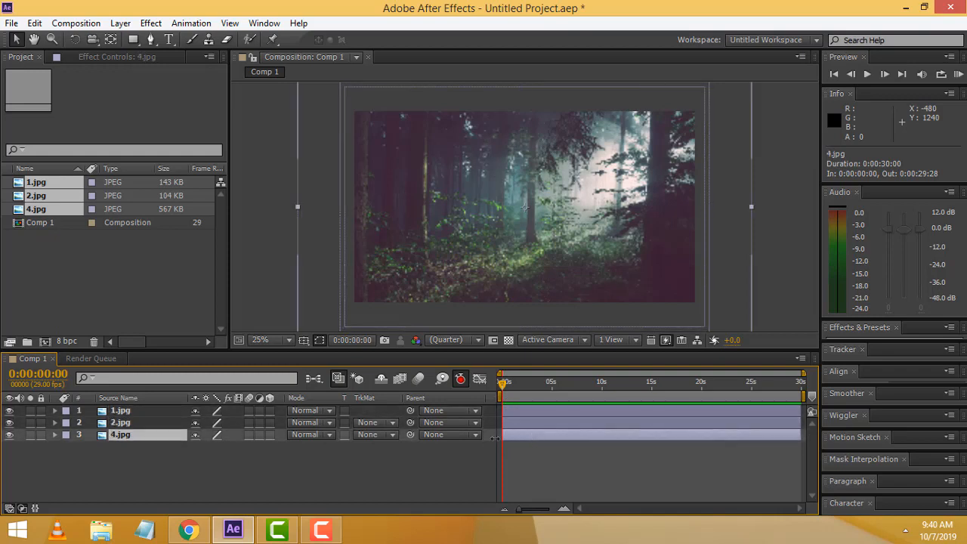
Step: Set an Opacity keyframe of 100% on the 1.jpg layer at 0:00:00:00
left_click(542, 424)
left_click(537, 411)
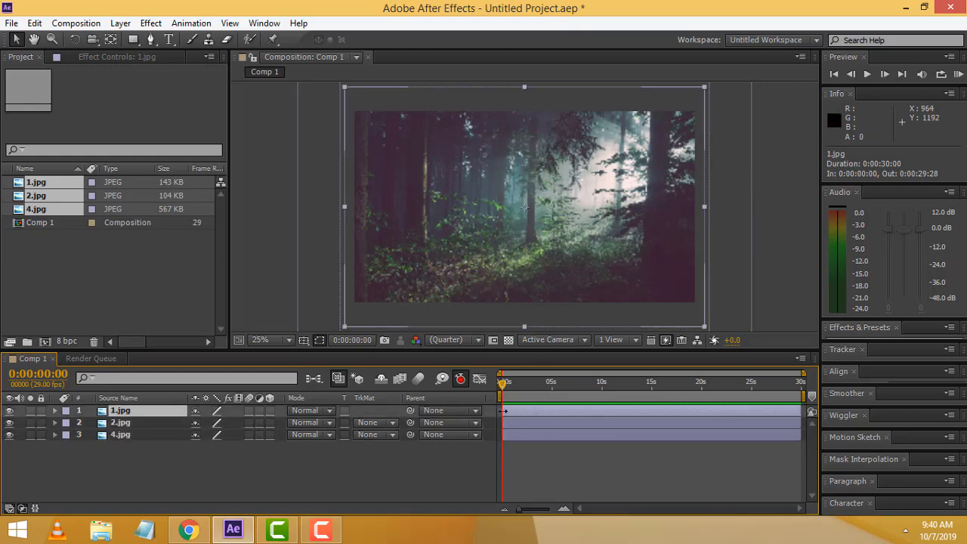
left_click(54, 410)
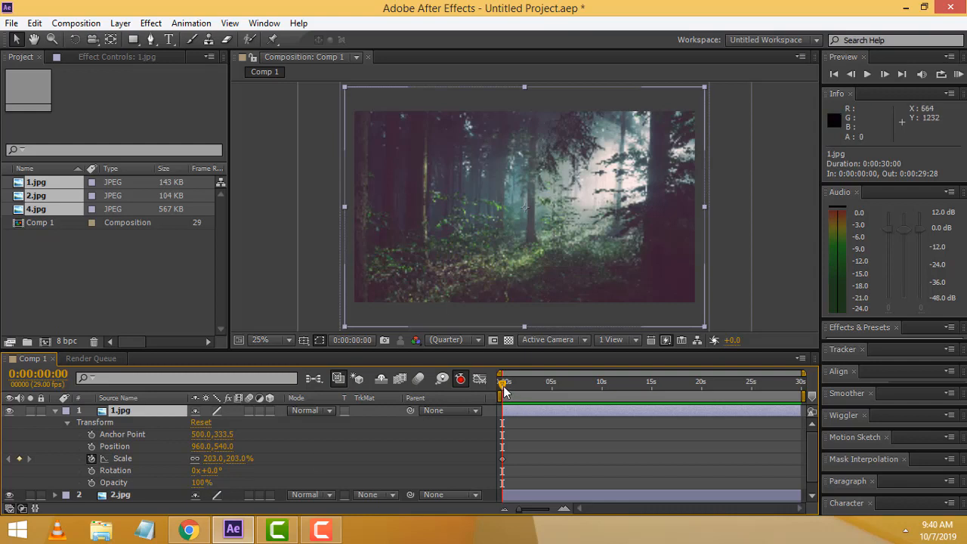
left_click(91, 482)
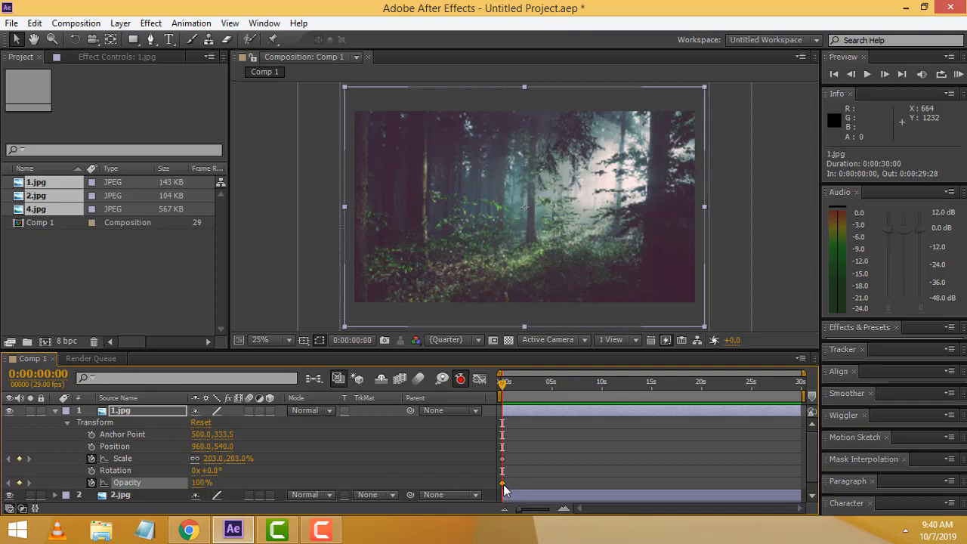
left_click(94, 485)
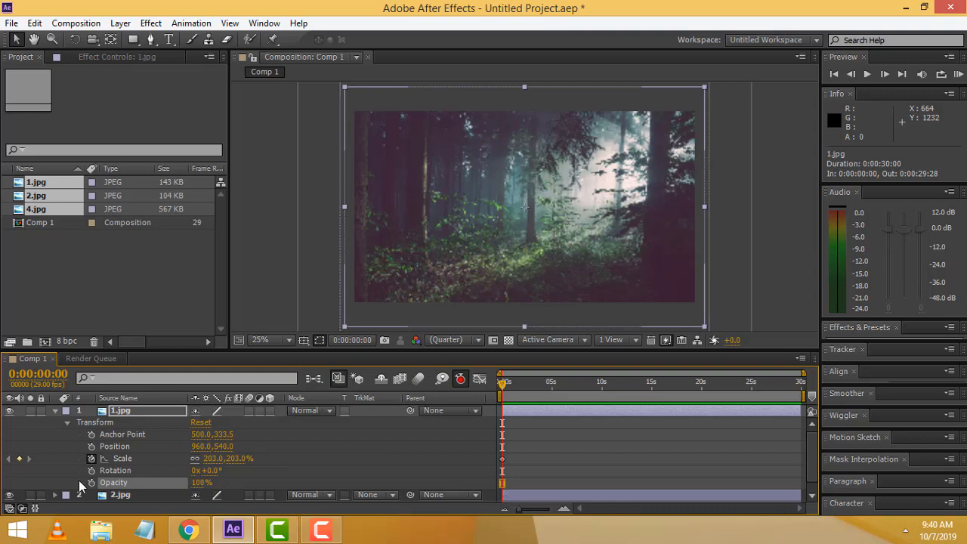
left_click(90, 482)
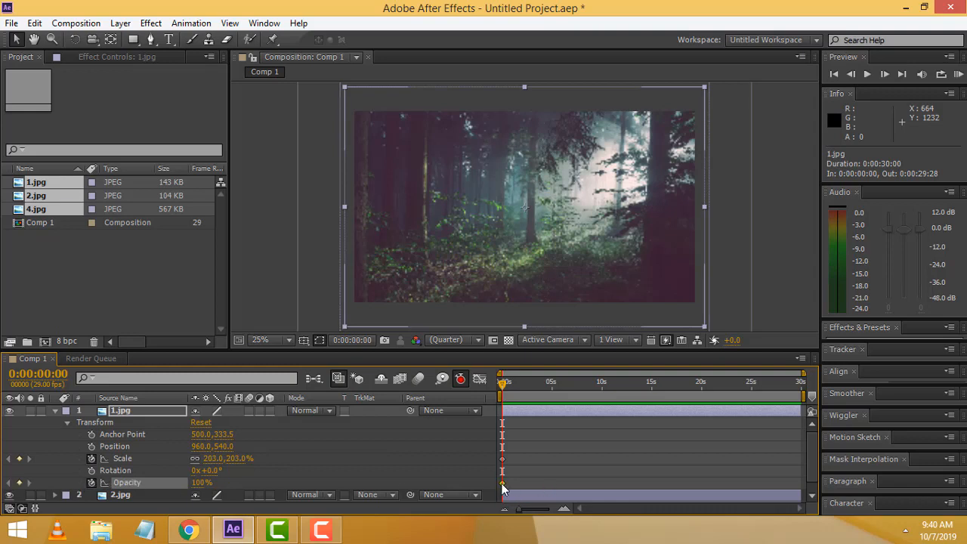
Step: Fade out the 1.jpg layer with an Opacity keyframe of 0% at 0:00:04:24 and collapse its properties
left_click_drag(505, 386, 551, 396)
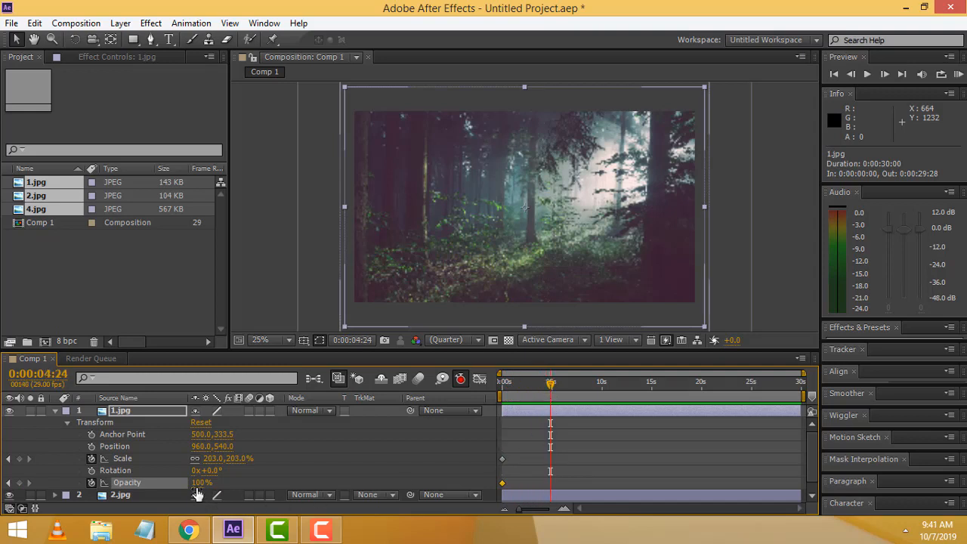
left_click(201, 483)
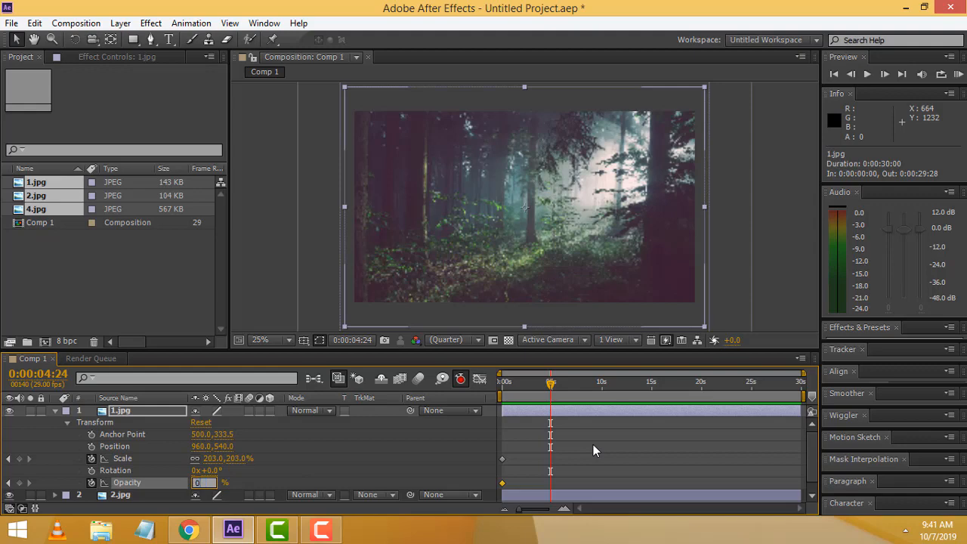
key("Return")
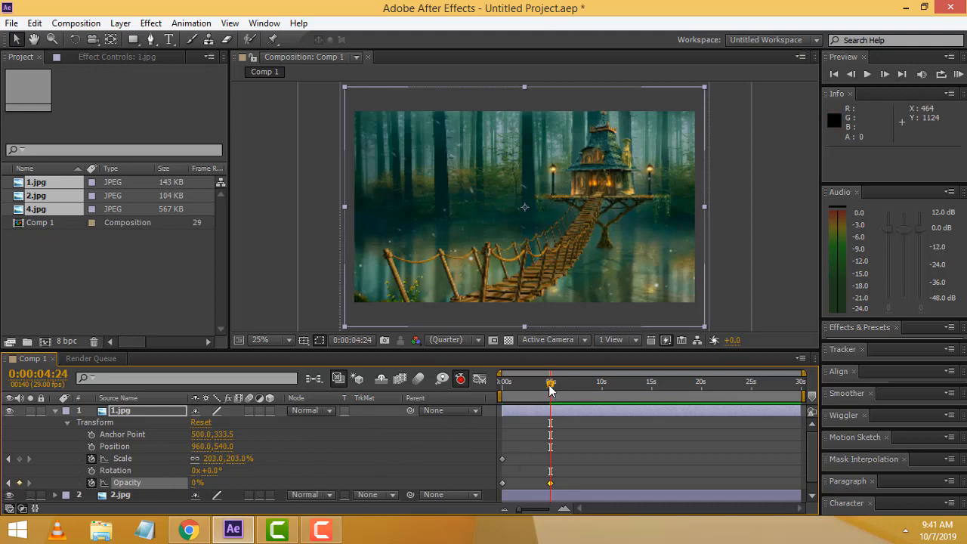
mouse_move(550, 388)
left_mouse_down()
mouse_move(492, 393)
mouse_move(552, 383)
left_mouse_up()
left_click(55, 412)
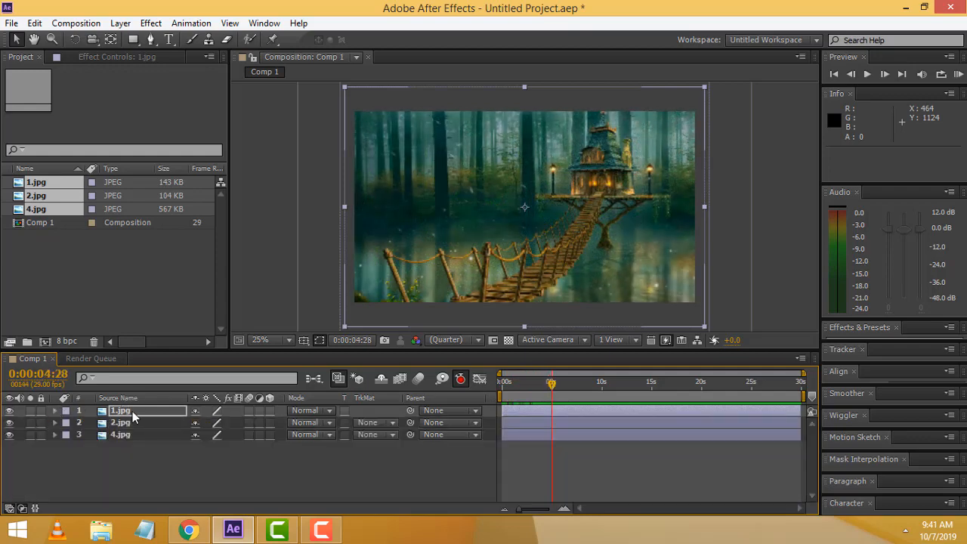
Step: Select the 2.jpg layer and play the composition from the start to check the fade from 1.jpg to 2.jpg
left_click(115, 424)
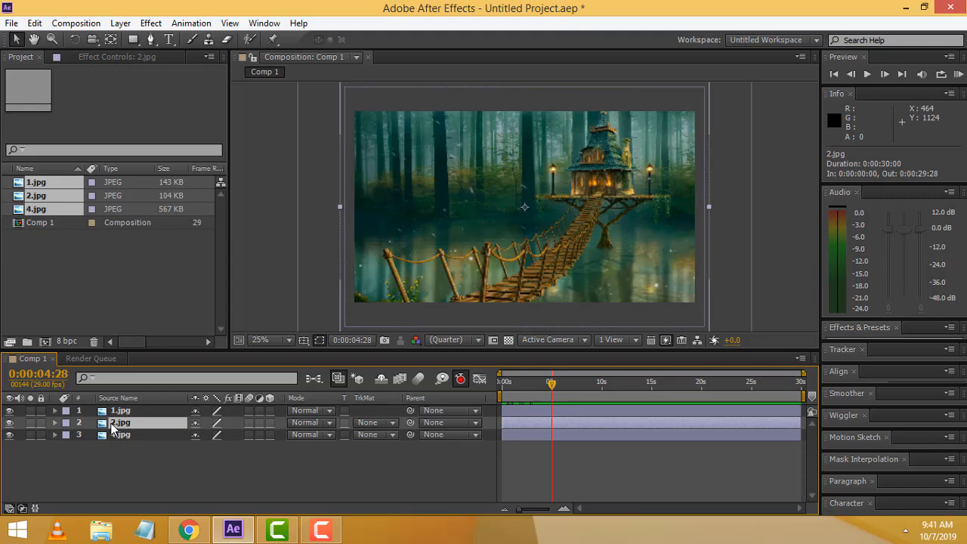
left_click(121, 437)
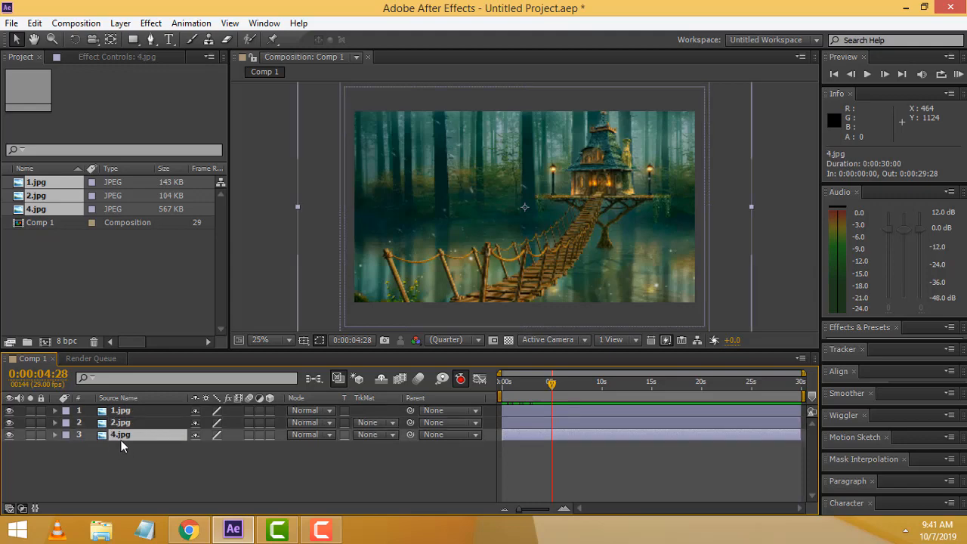
left_click(120, 425)
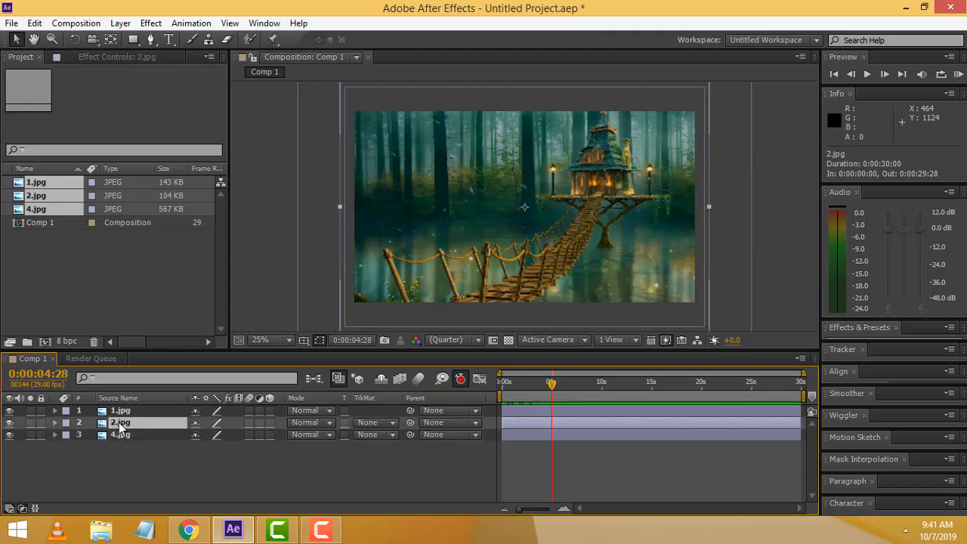
left_click(123, 412)
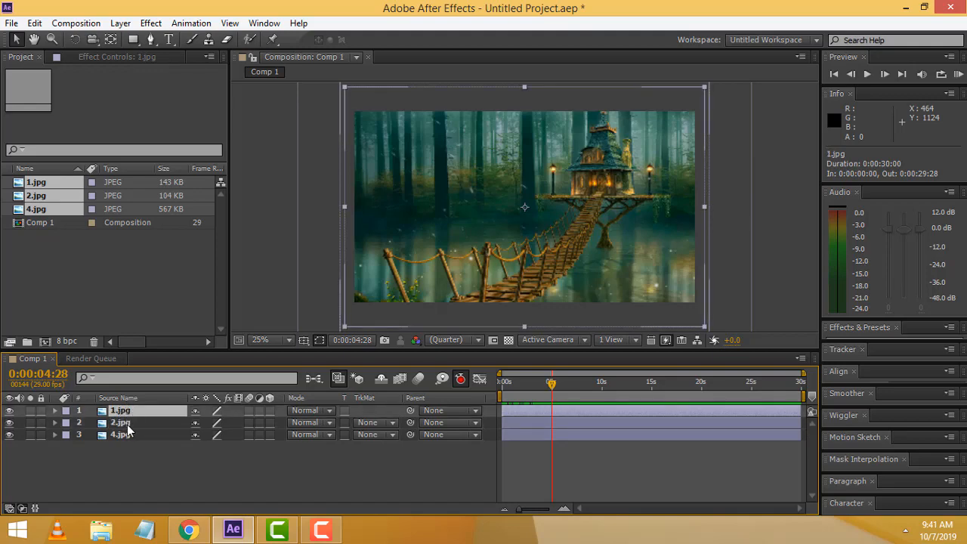
left_click(129, 425)
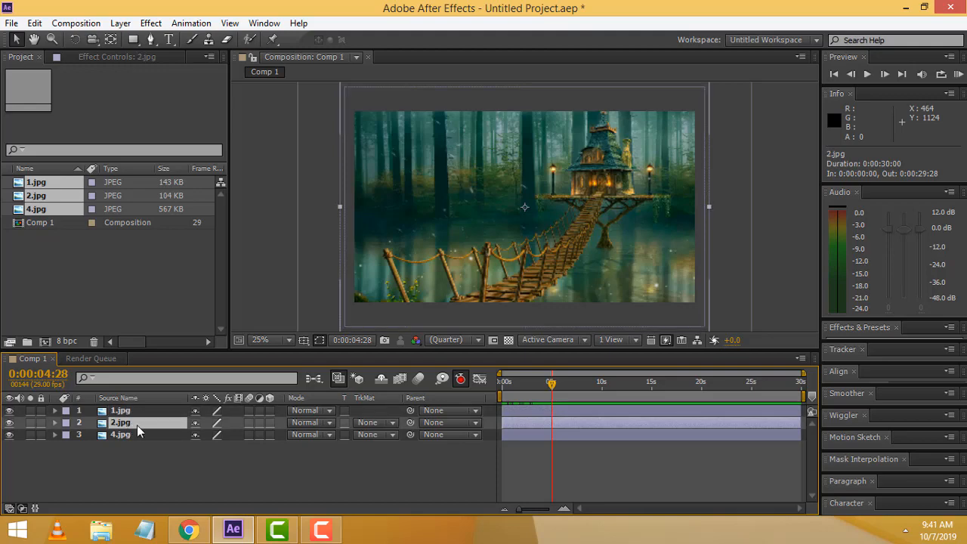
left_click_drag(554, 384, 491, 383)
key("space")
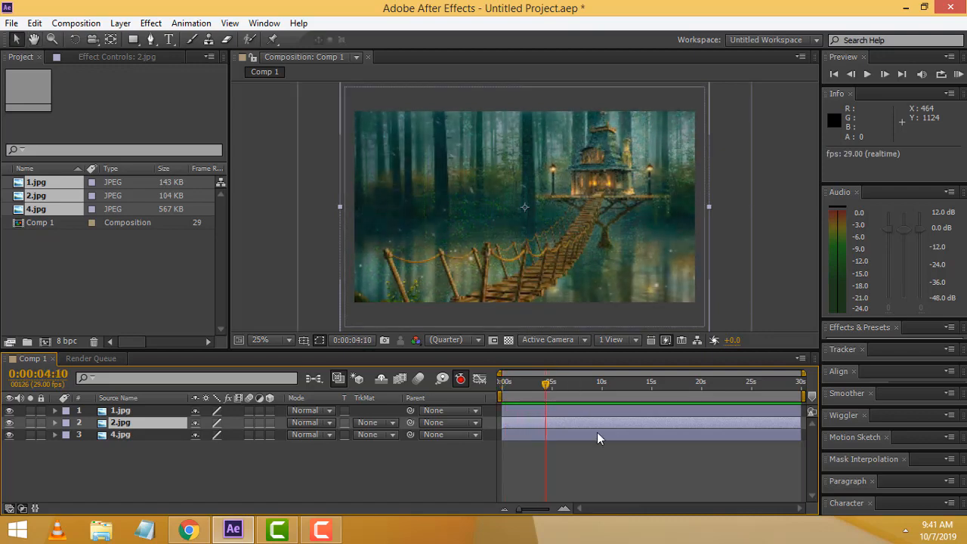
Step: Set an Opacity keyframe of 100% on the 2.jpg layer at 0:00:04:22, near the end of the 1.jpg fade
left_click(55, 411)
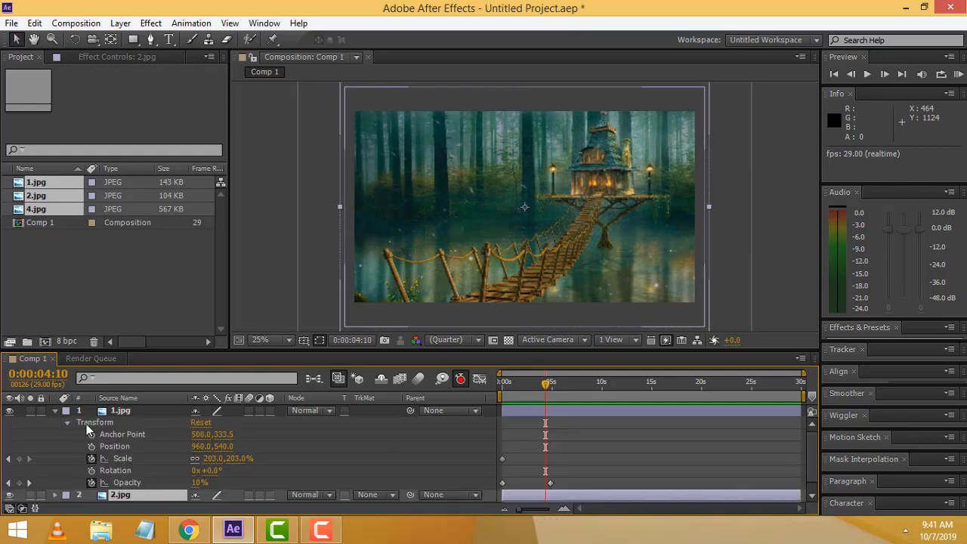
left_click(56, 411)
left_click(55, 411)
left_click(549, 382)
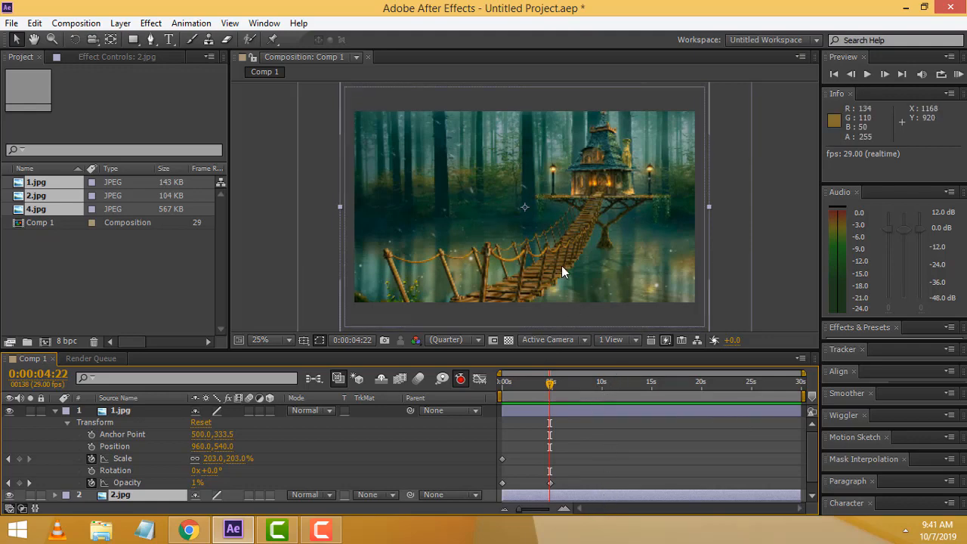
left_click(55, 495)
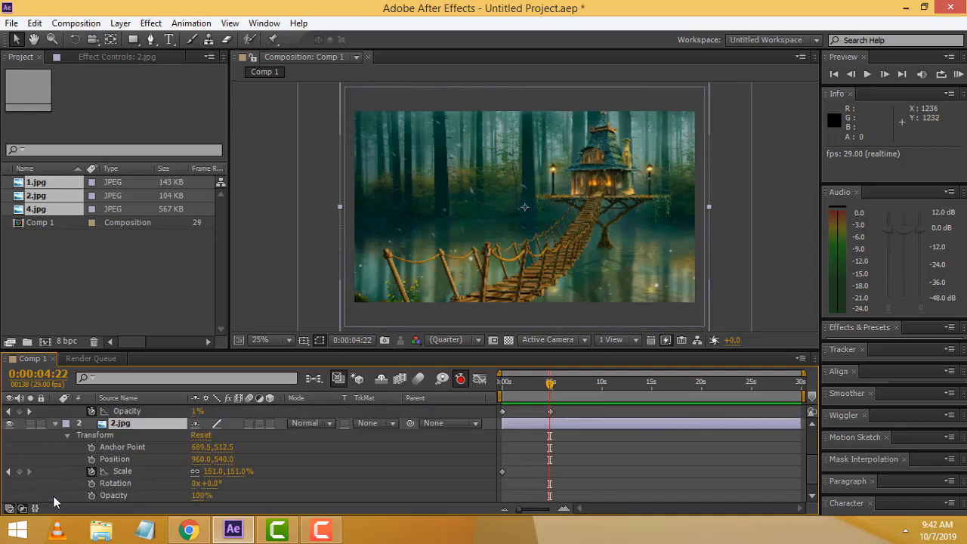
left_click(93, 494)
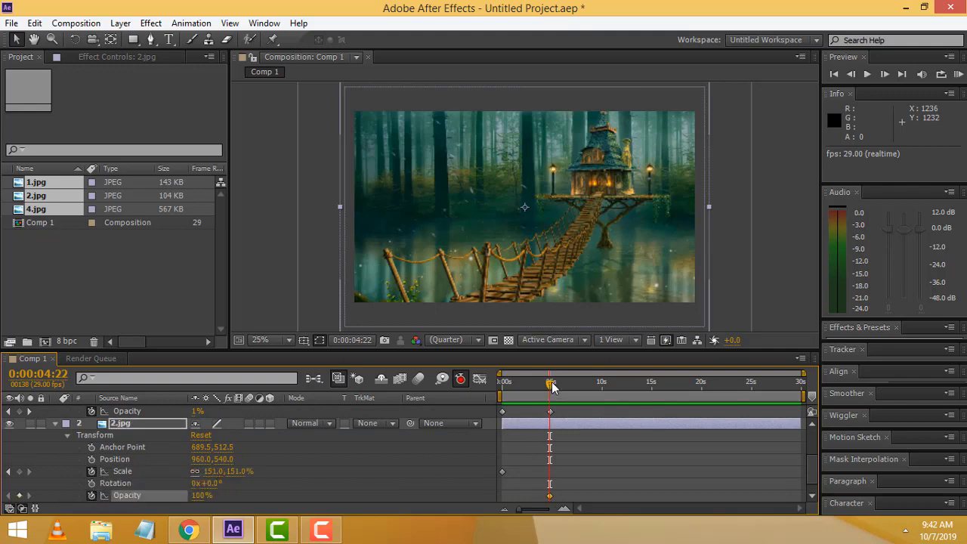
Step: Fade out the 2.jpg layer with an Opacity keyframe of 0% at 0:00:10:03
left_click_drag(553, 387, 605, 393)
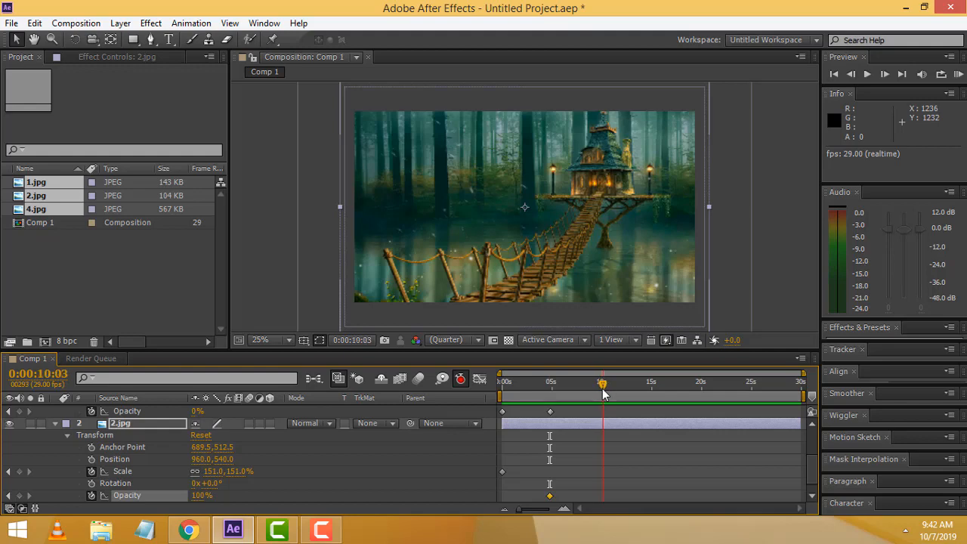
left_click(201, 496)
type("0")
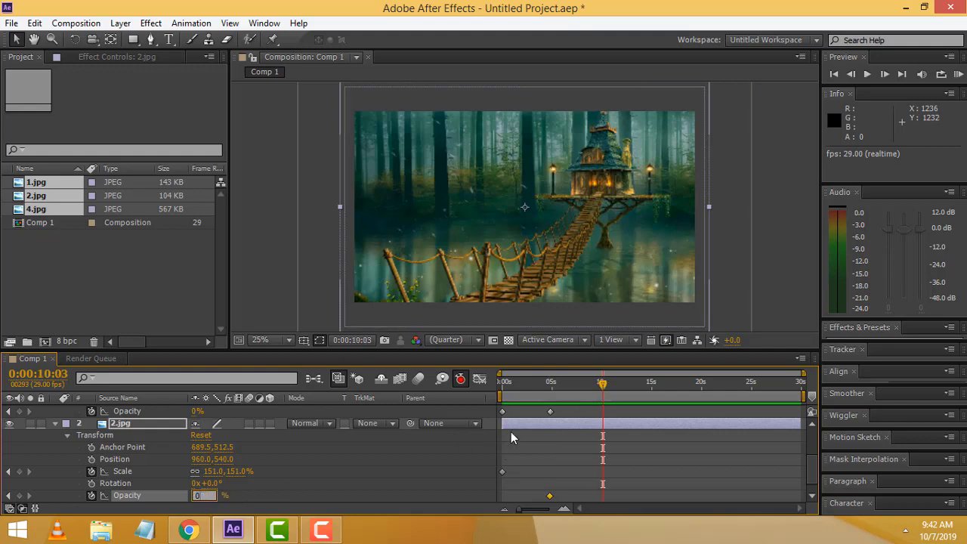
key("Return")
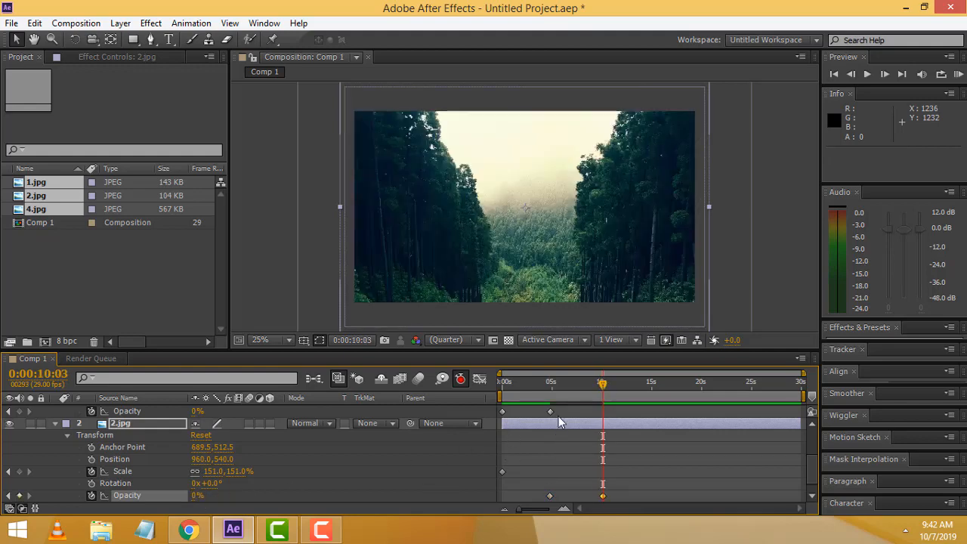
Step: Play the composition twice from 0:00:00:00 to check the successive fades between the three images
left_click_drag(602, 386, 498, 391)
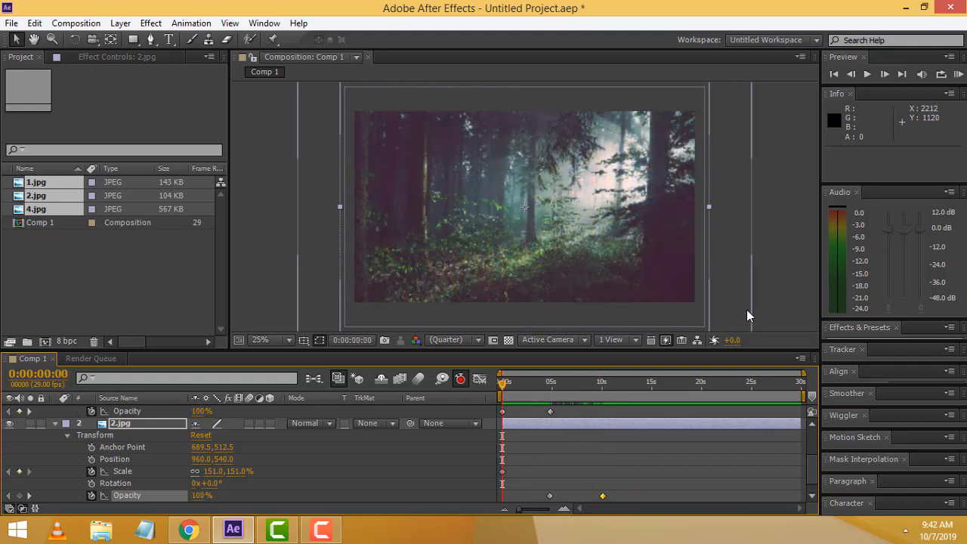
key("space")
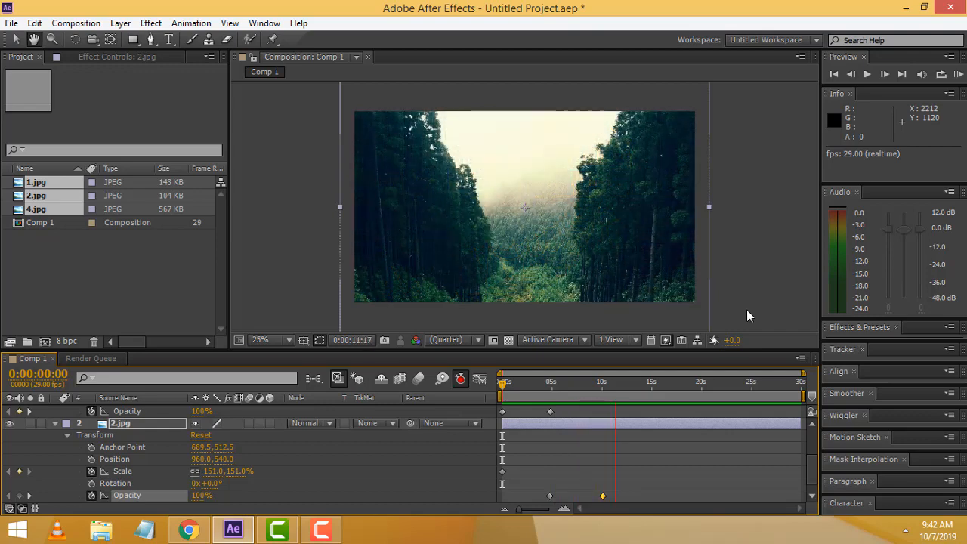
left_click(634, 385)
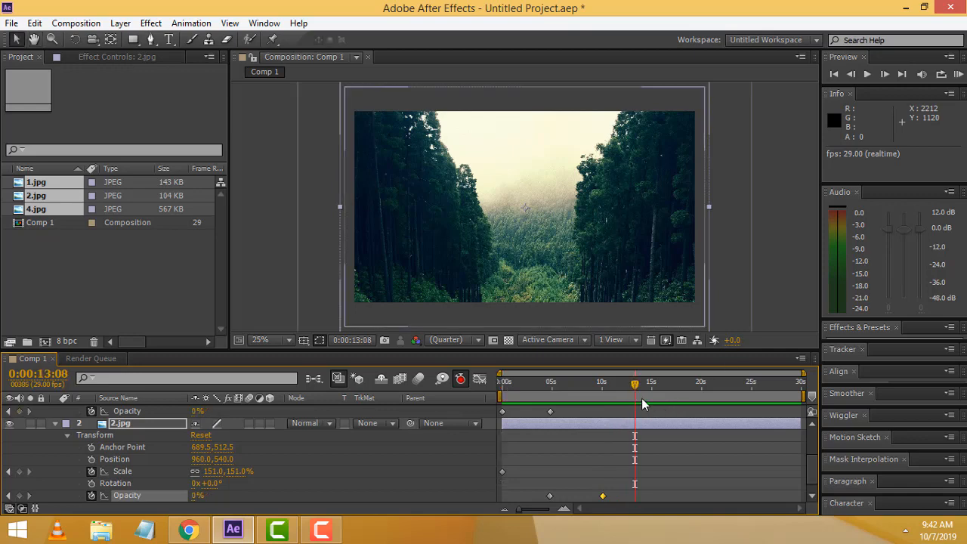
left_click_drag(635, 387, 481, 389)
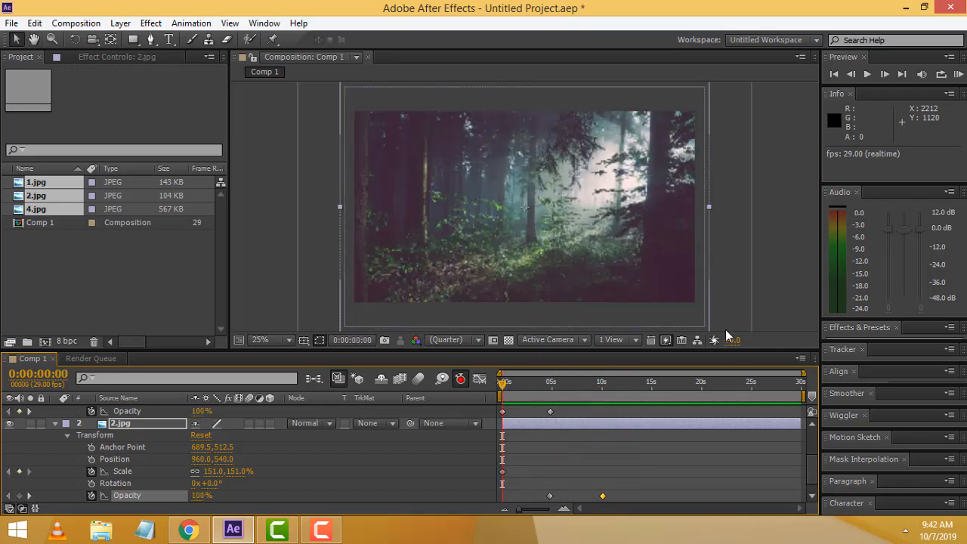
key("space")
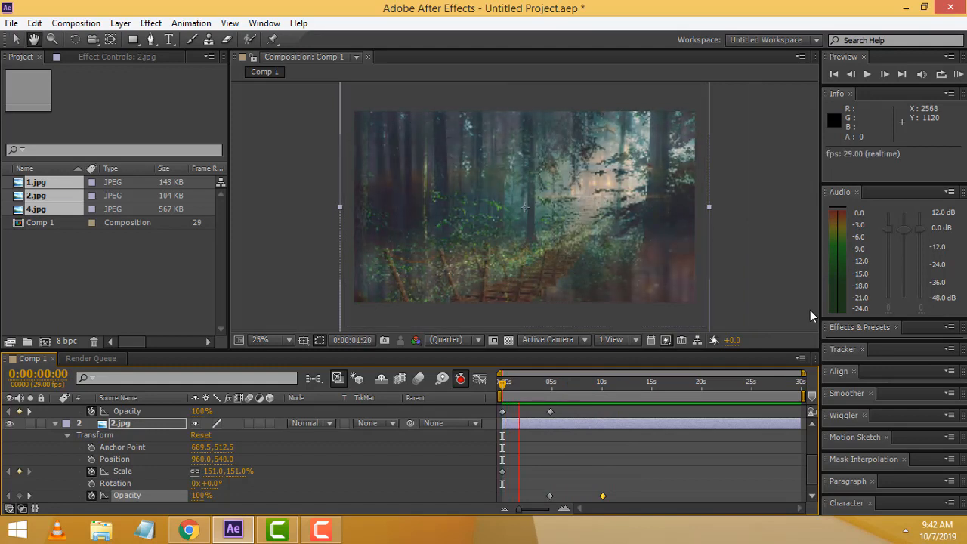